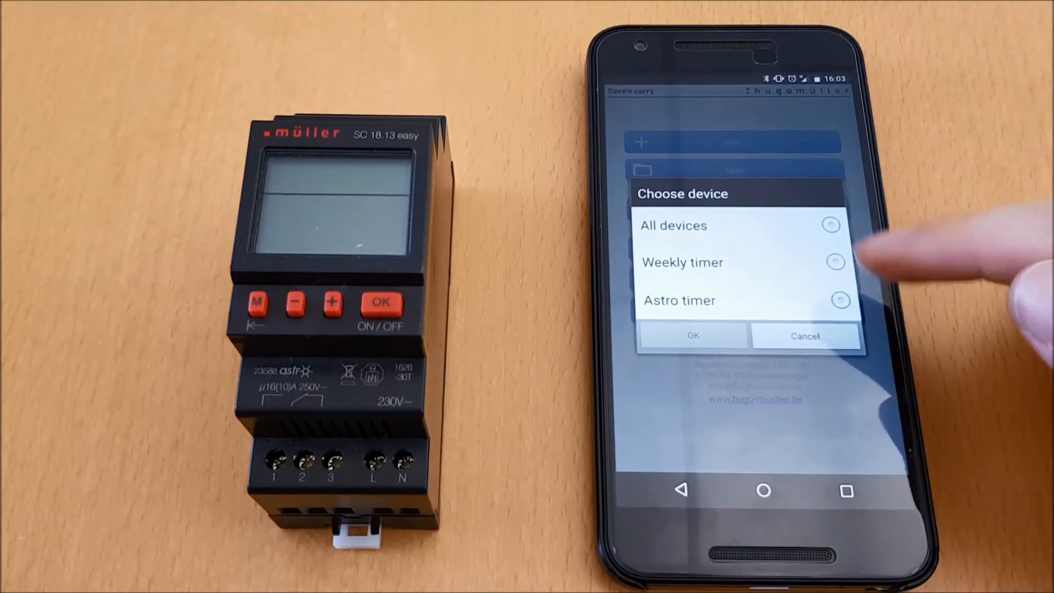
- Choose Astro timer as the device type and confirm the category
click(840, 300)
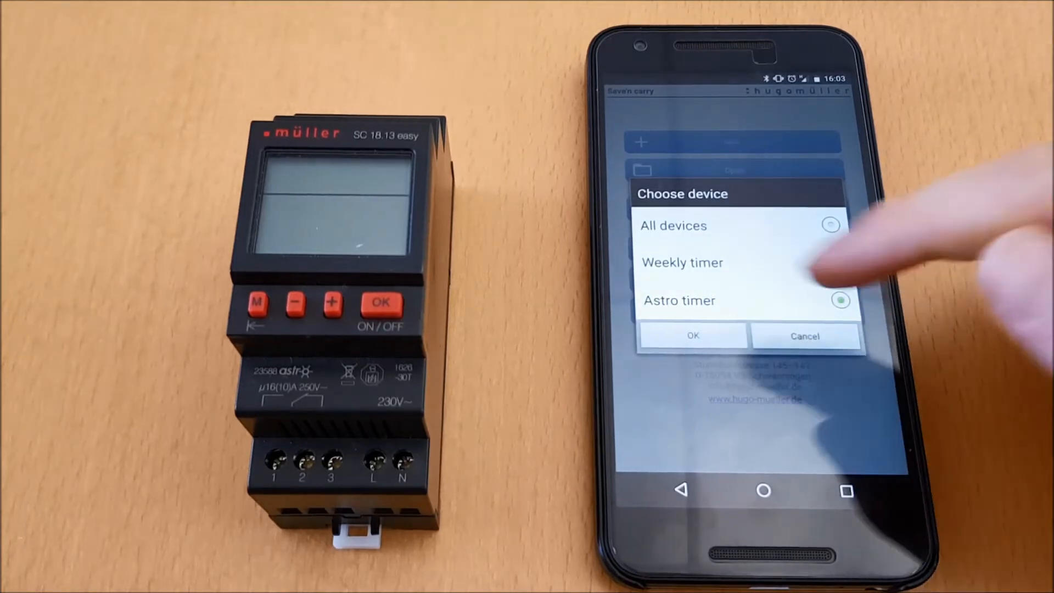
click(693, 336)
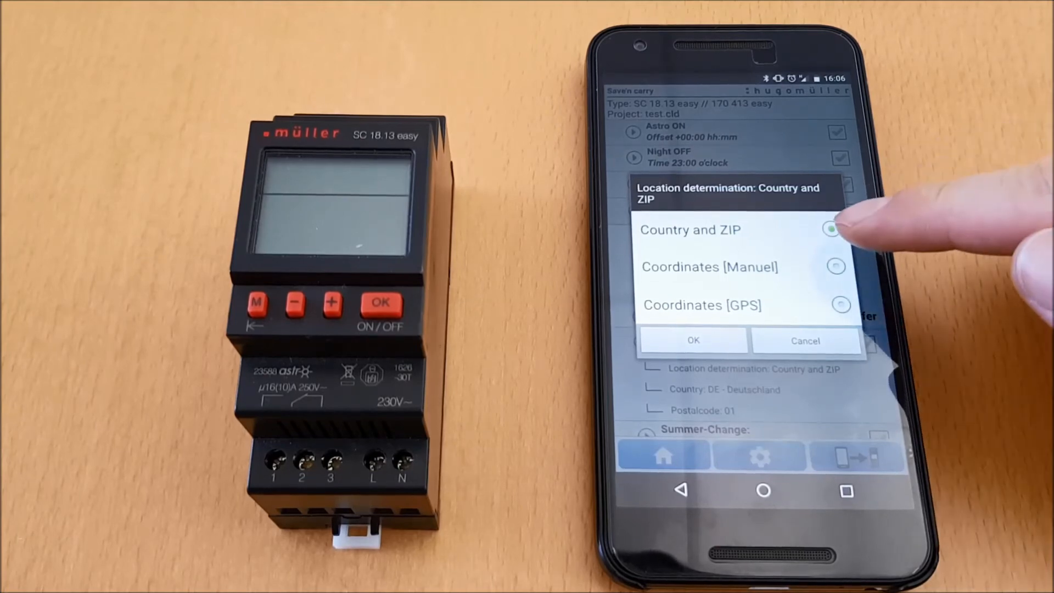
- Confirm location determination by country DE and ZIP 01
click(694, 341)
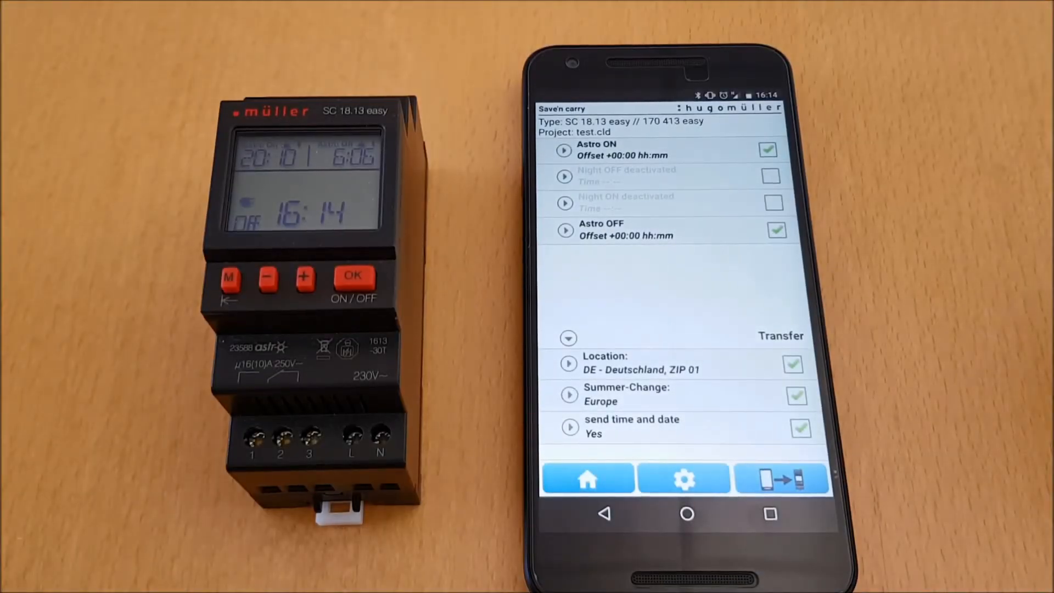
- Enable the Night ON checkbox so switching resumes at 06:00
click(770, 176)
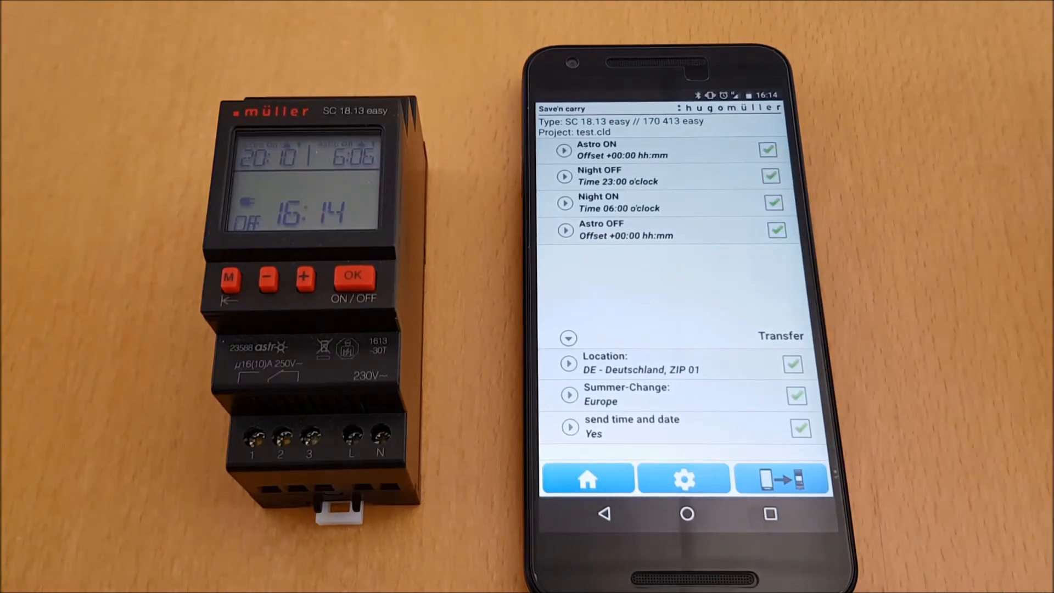